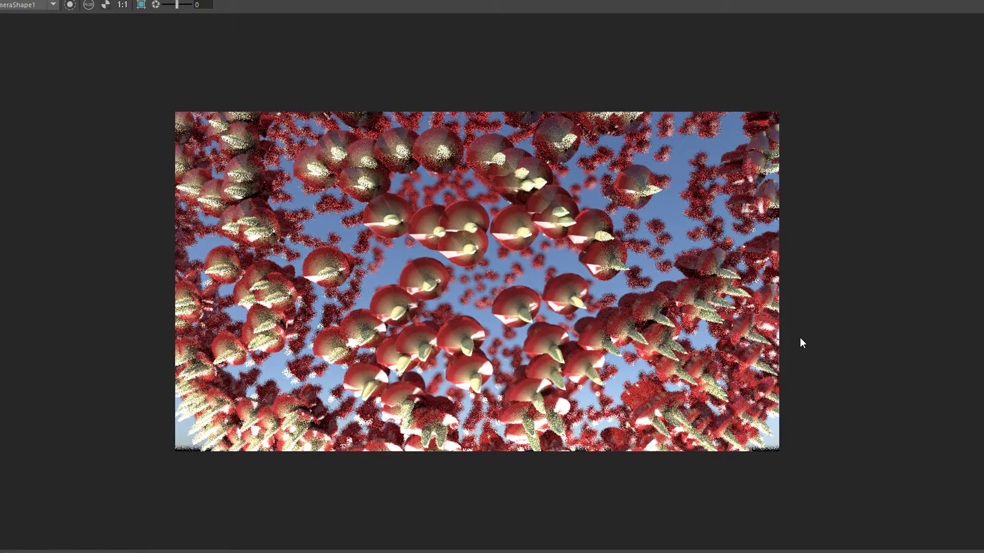
Refit the view to the whole scene and show aiAreaLight1's attributes.
scroll(800, 338, "up", 5)
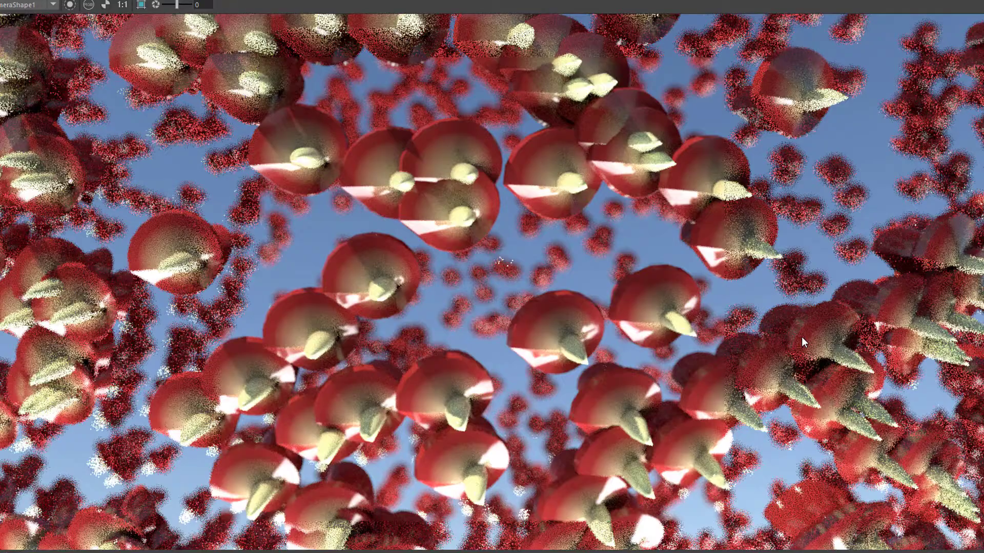
key("f")
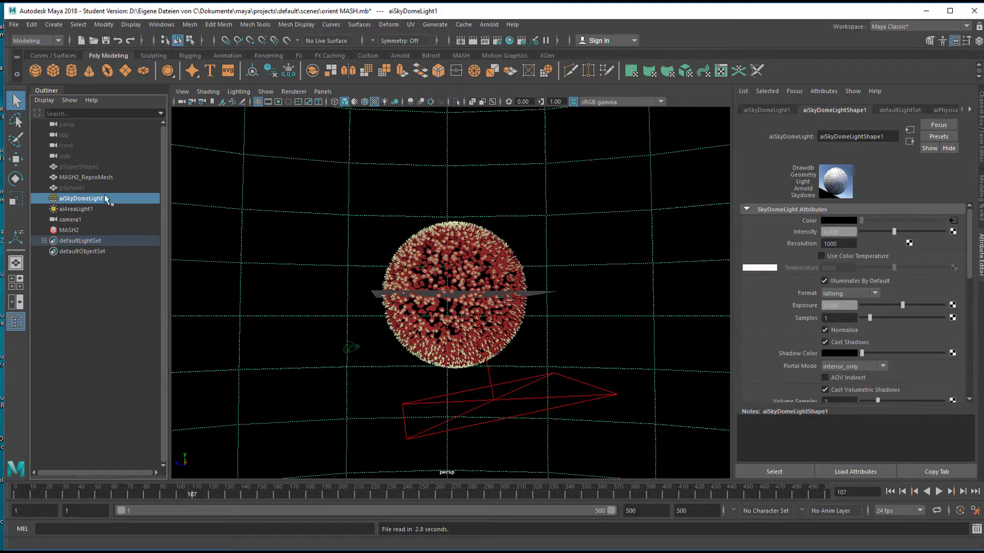
left_click(86, 208)
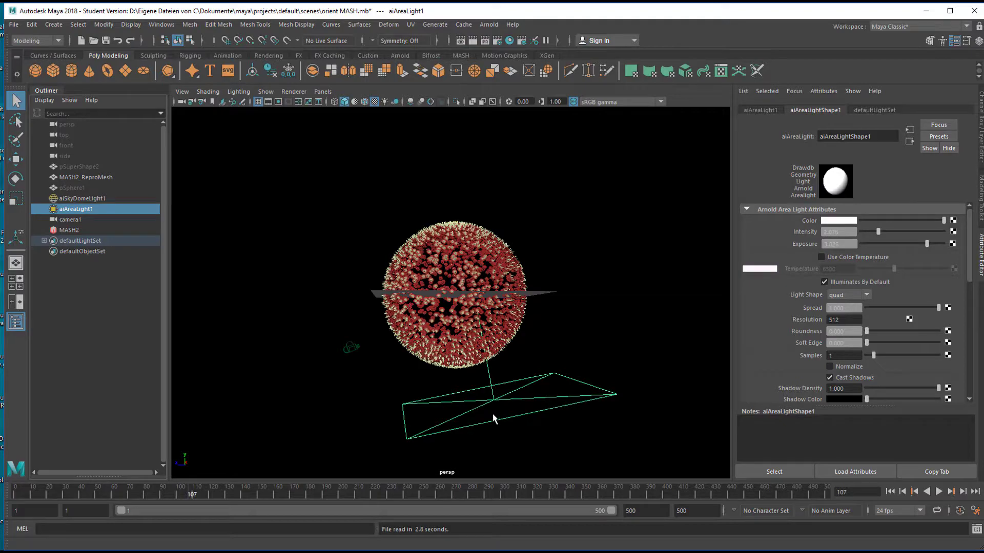
Dolly inside the MASH sphere across the instances and display pSuperShape2's attributes.
right_click_drag(358, 377, 639, 368, "alt")
left_click_drag(639, 368, 265, 307, "alt")
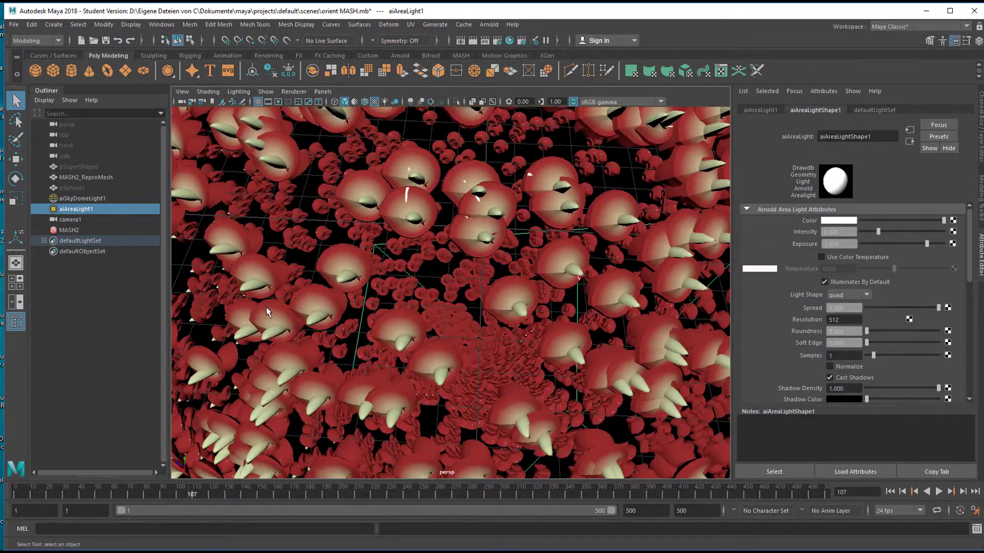
left_click(91, 168)
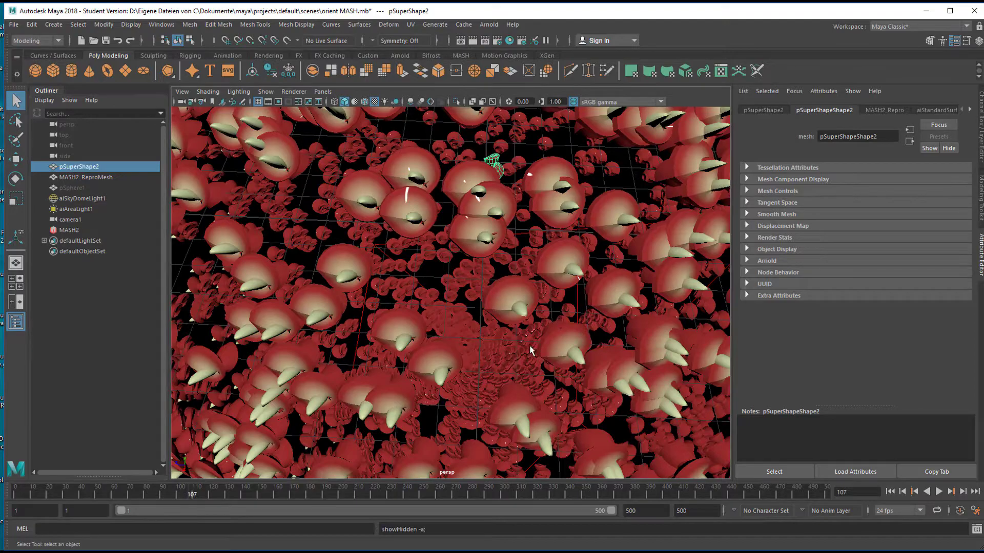
Frame pSuperShape2 among the red instances and briefly preview the SuperShape presets list.
right_click_drag(529, 348, 632, 378, "alt")
left_click_drag(566, 279, 487, 374, "alt")
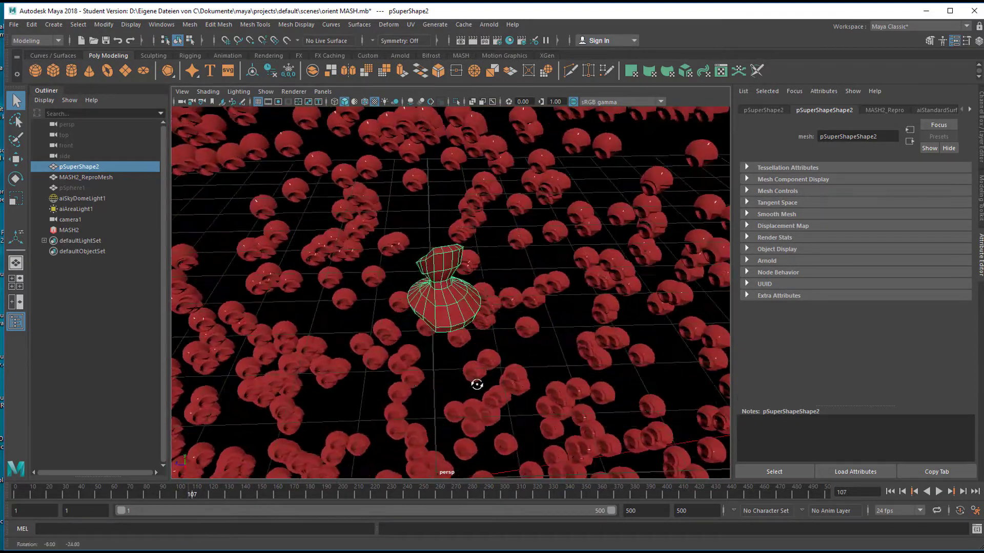
left_click_drag(287, 338, 266, 329, "alt")
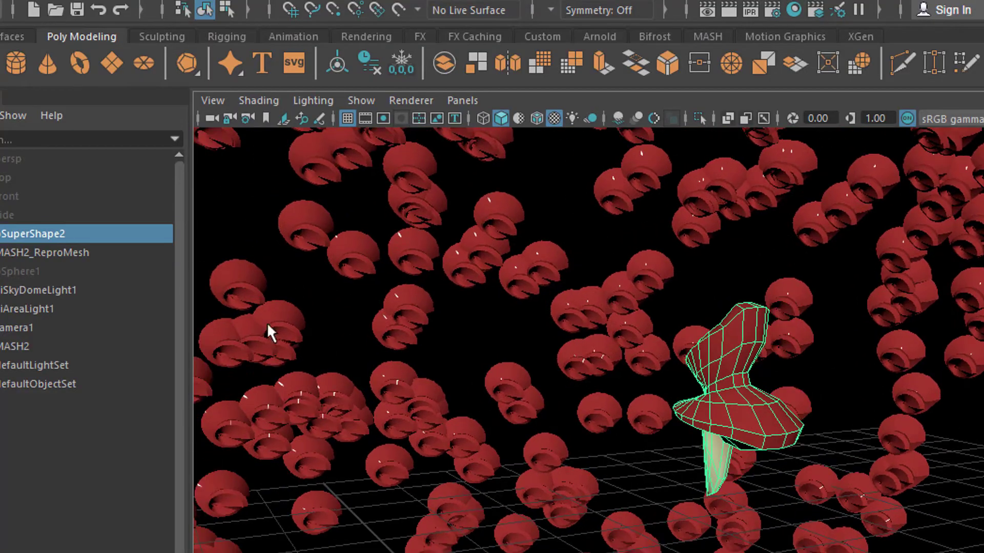
right_click(232, 63)
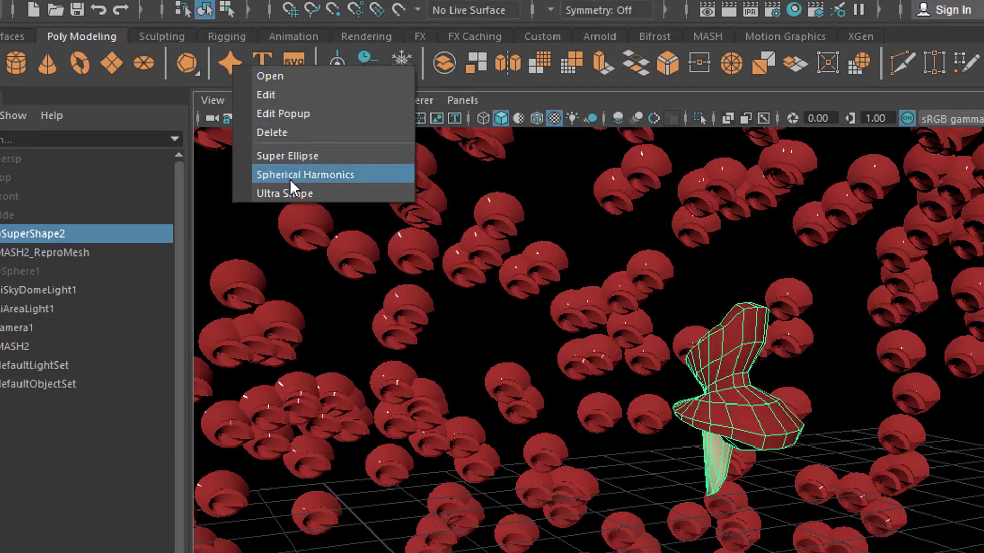
key("Escape")
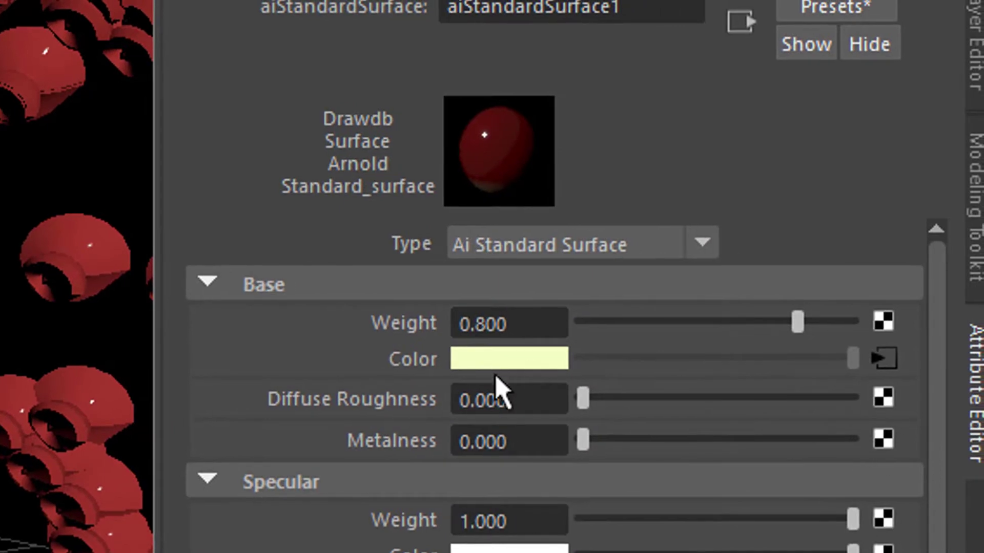
Open ramp1 from Base Color, select the red stop, try U Ramp, then revert to V Ramp.
left_click(887, 360)
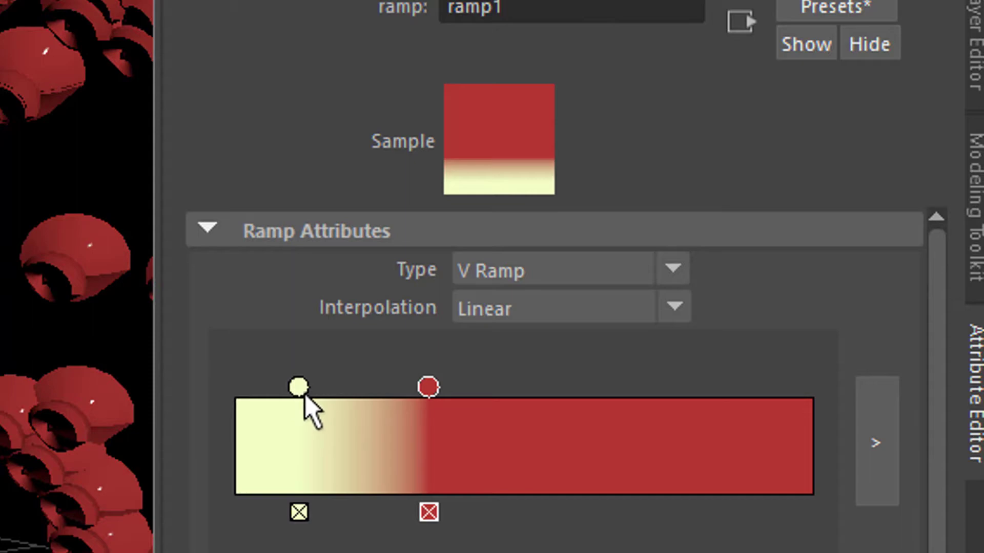
left_click(428, 387)
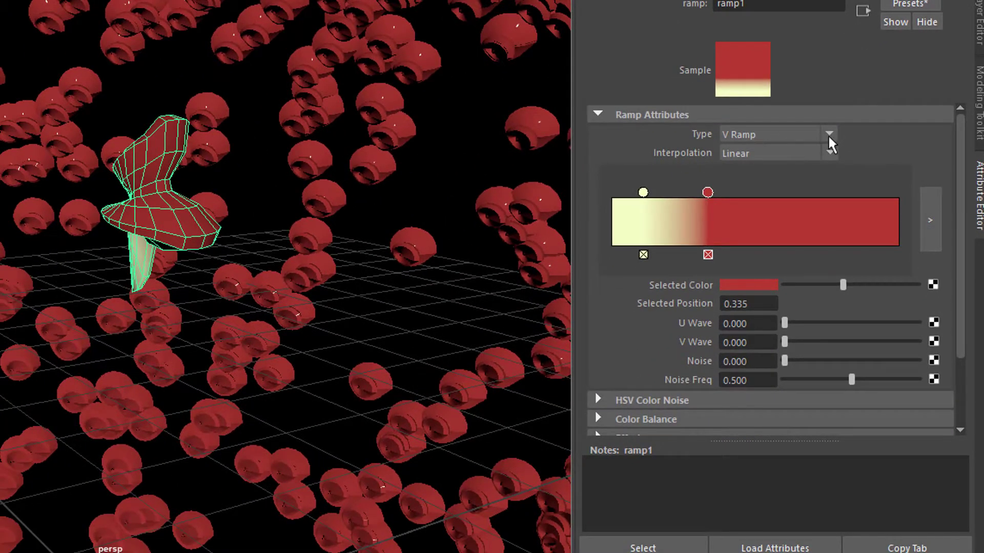
left_click(807, 153)
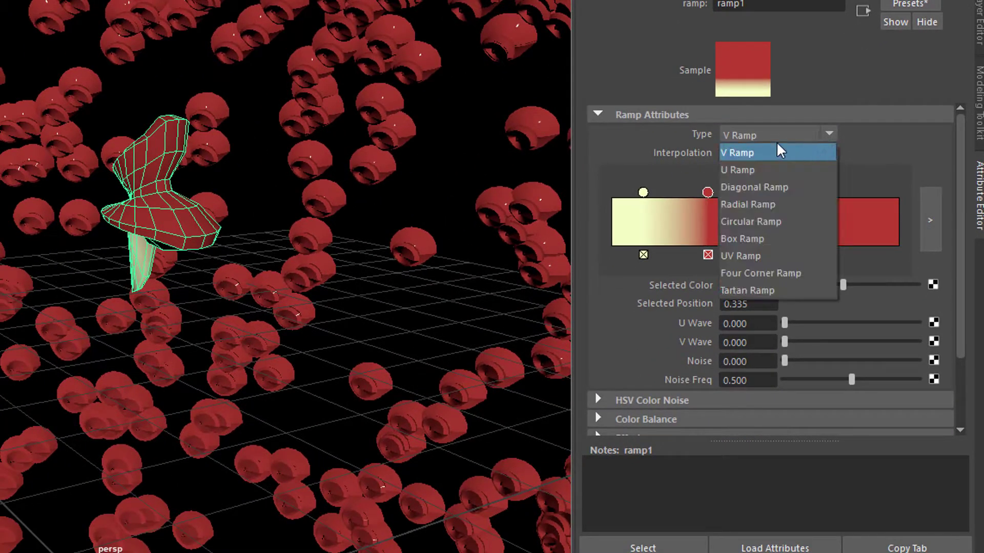
left_click(753, 170)
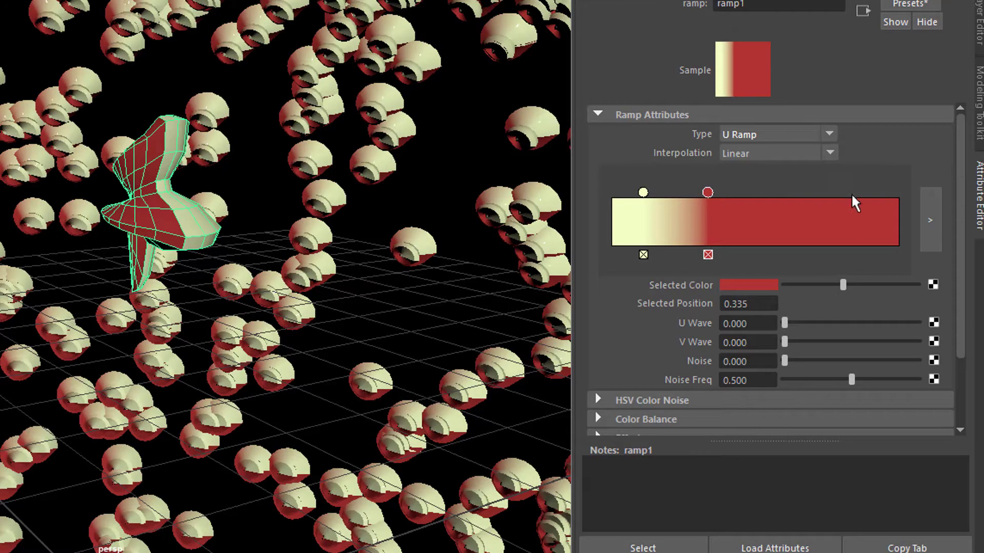
left_click(831, 139)
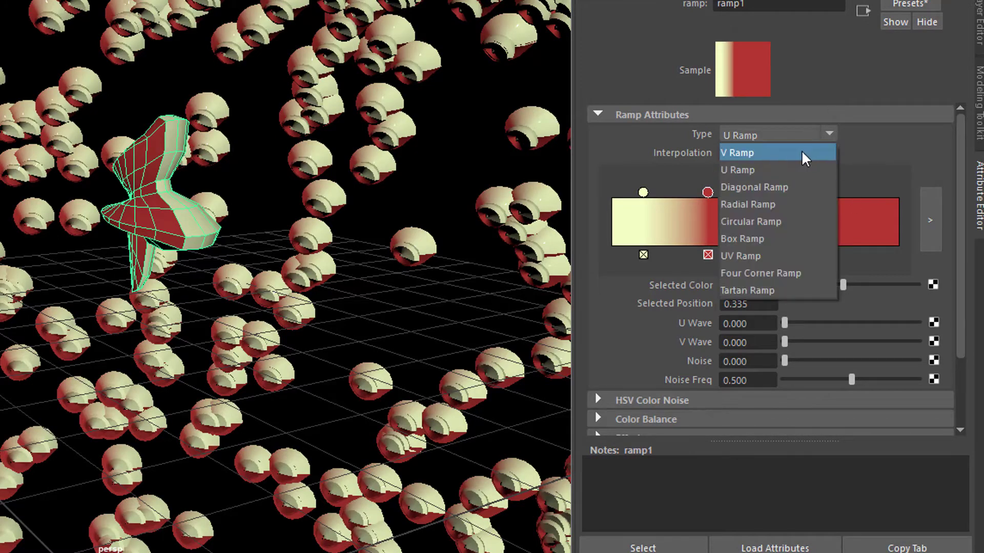
left_click(763, 149)
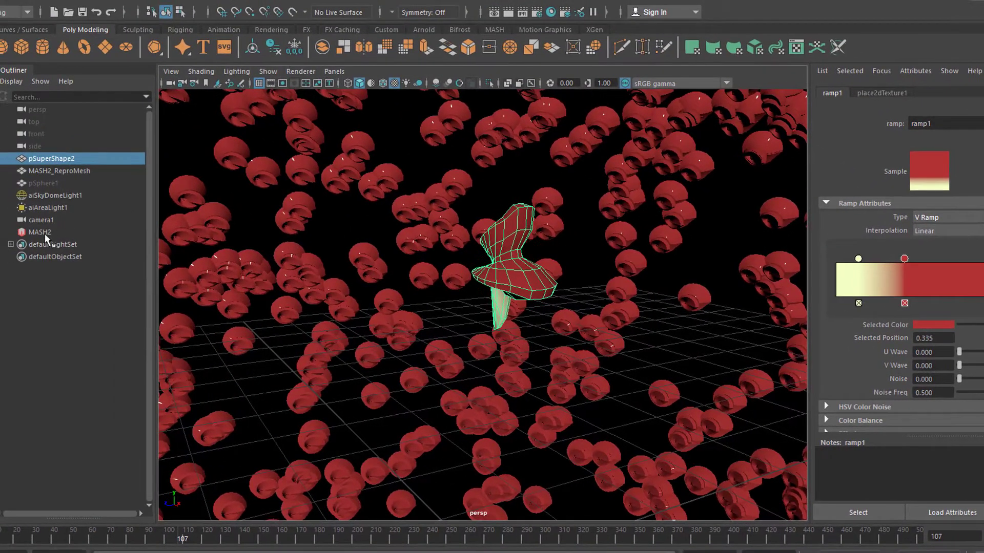
Select MASH2 and show its MASH2_Orient node settings.
left_click(5, 223)
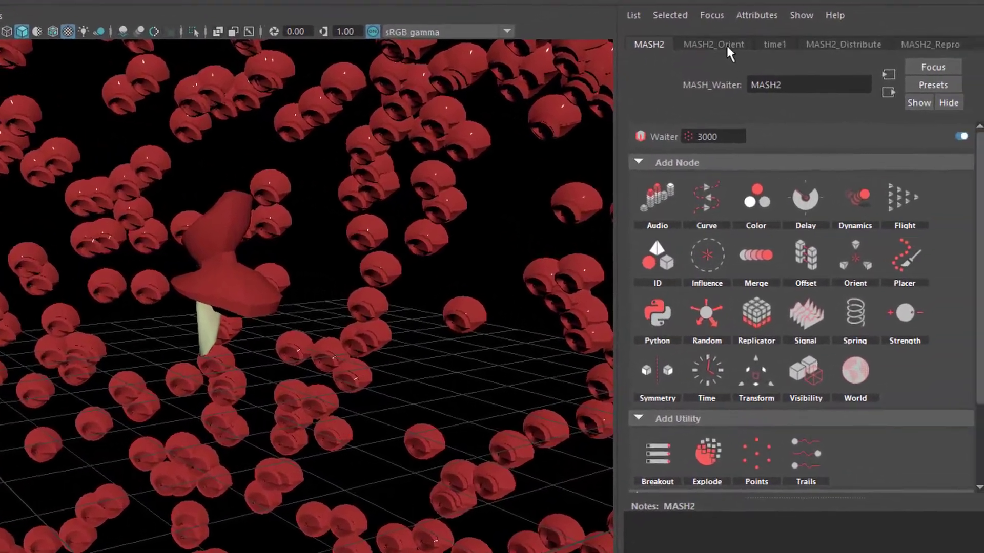
left_click(882, 93)
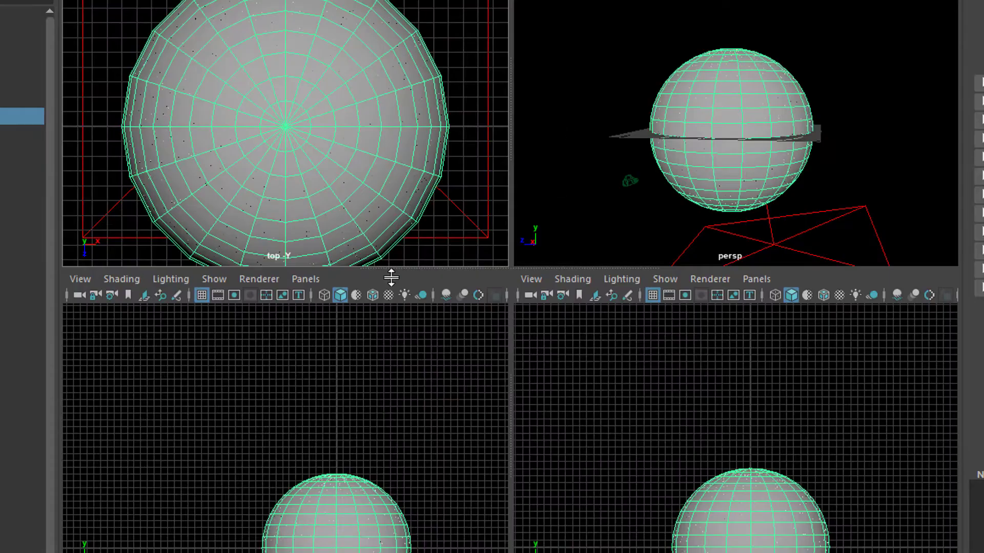
key("space")
Switch to four views with camera1 in the top-left panel, and hide the source sphere.
left_click(447, 71)
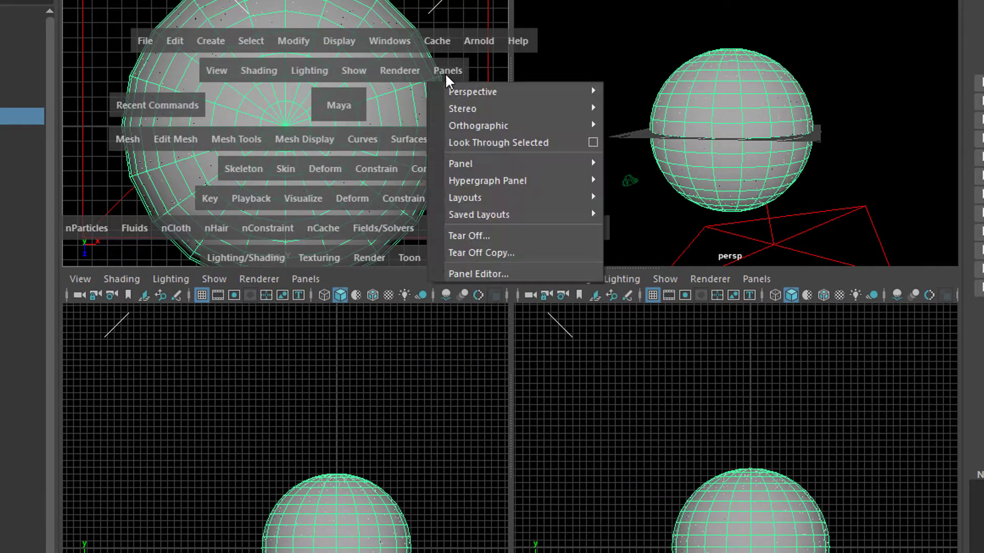
mouse_move(589, 91)
left_click(631, 96)
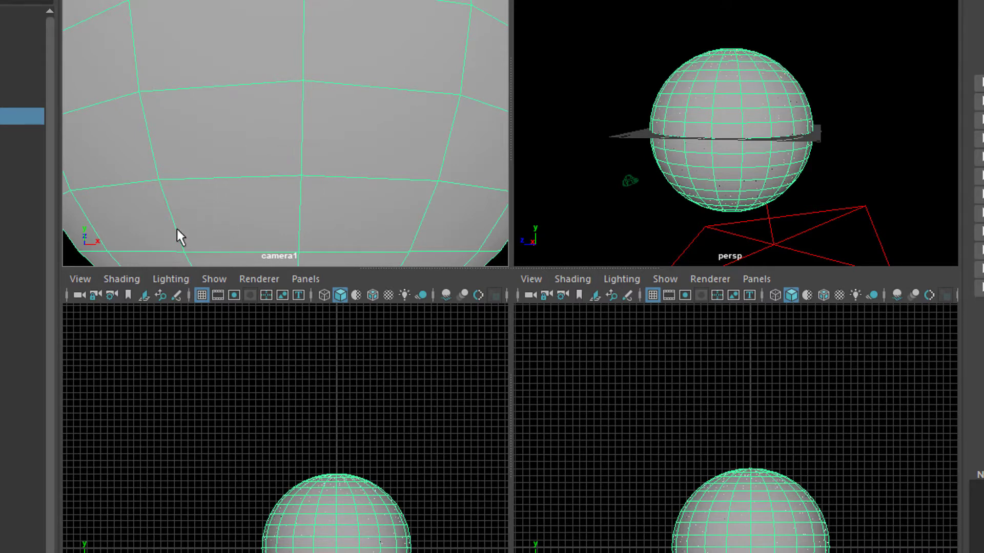
key("ctrl+h")
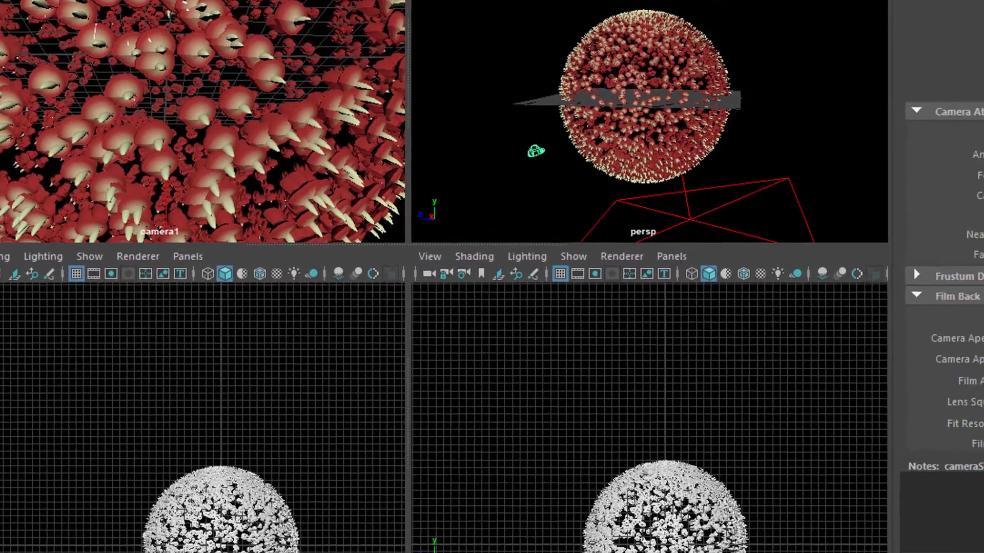
Review cameraShape1's Arnold section, checking Enable DOF and the aperture values.
scroll(758, 308, "down", 10)
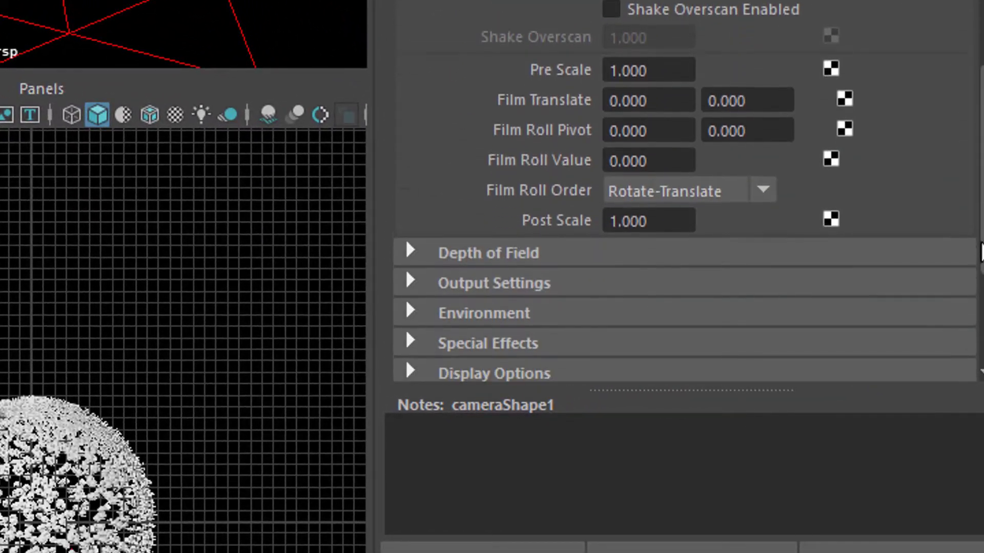
left_click_drag(981, 251, 976, 336)
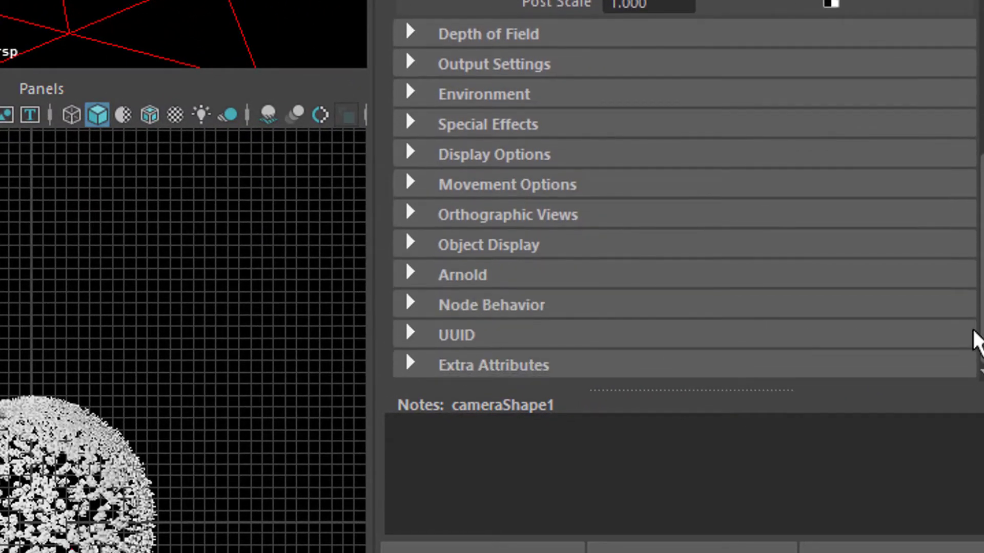
left_click(411, 277)
left_click_drag(982, 129, 981, 177)
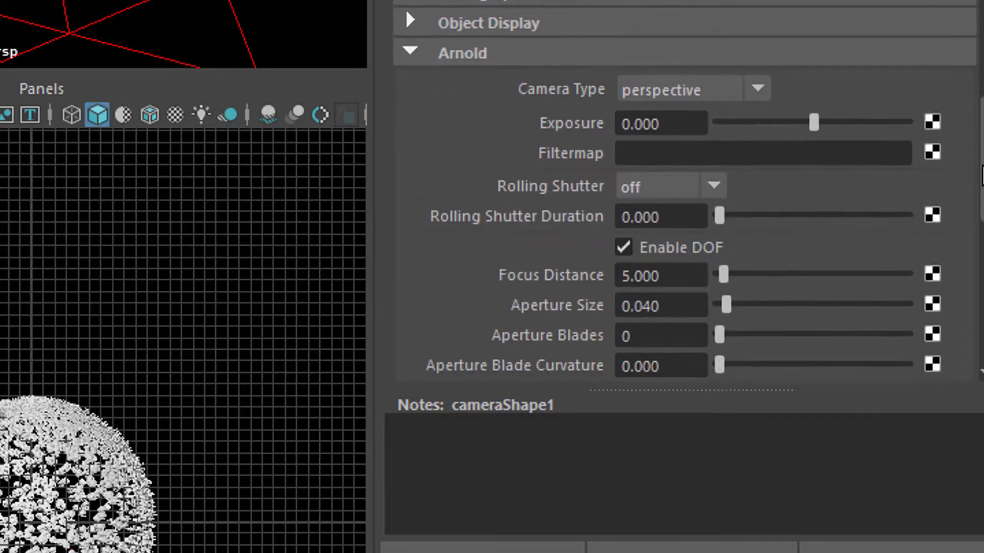
scroll(713, 59, "down", 2)
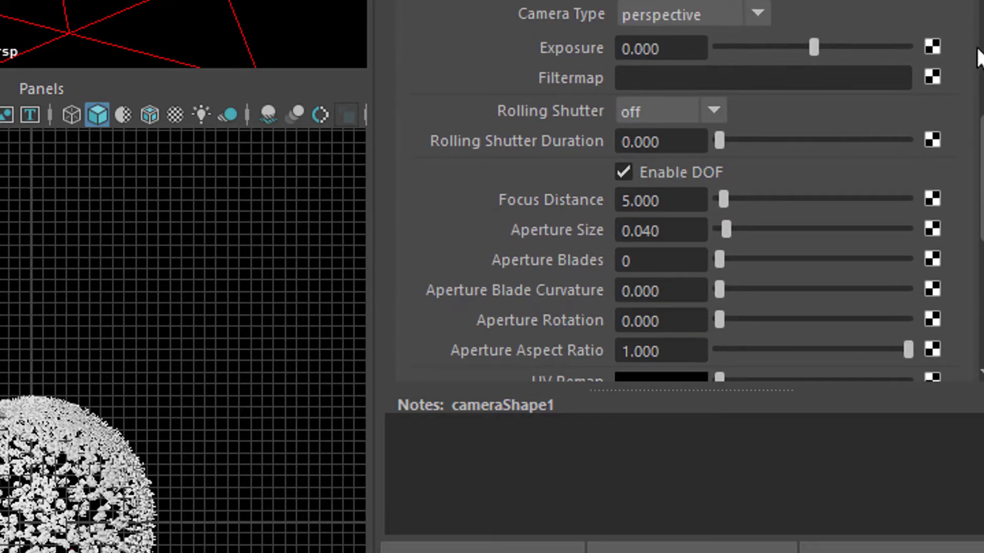
scroll(683, 191, "down", 2)
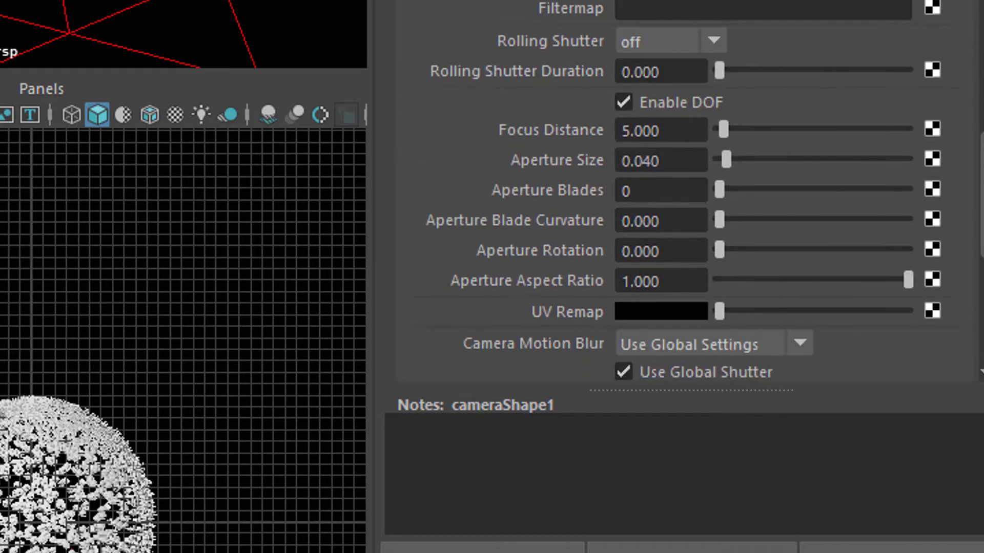
scroll(977, 193, "down", 2)
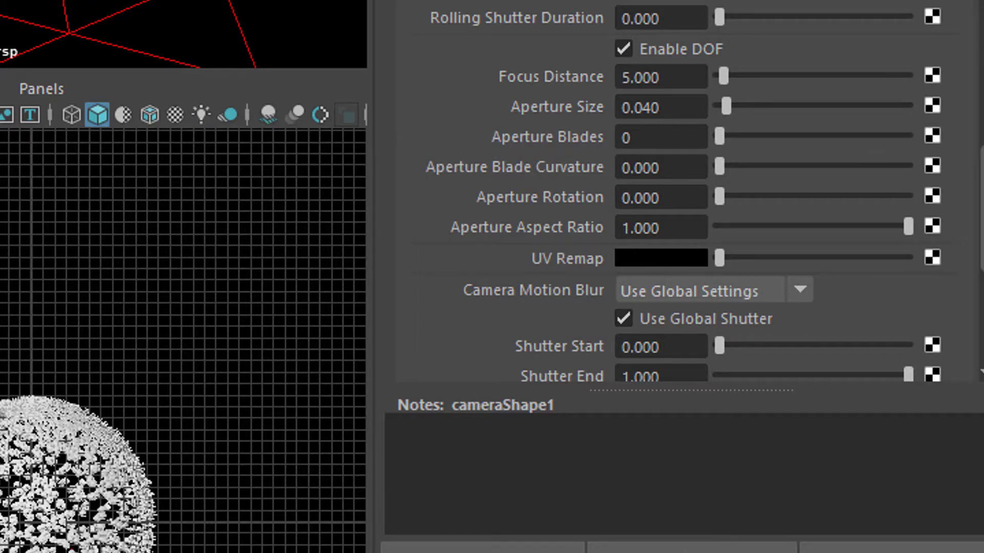
scroll(981, 195, "down", 2)
scroll(981, 194, "up", 10)
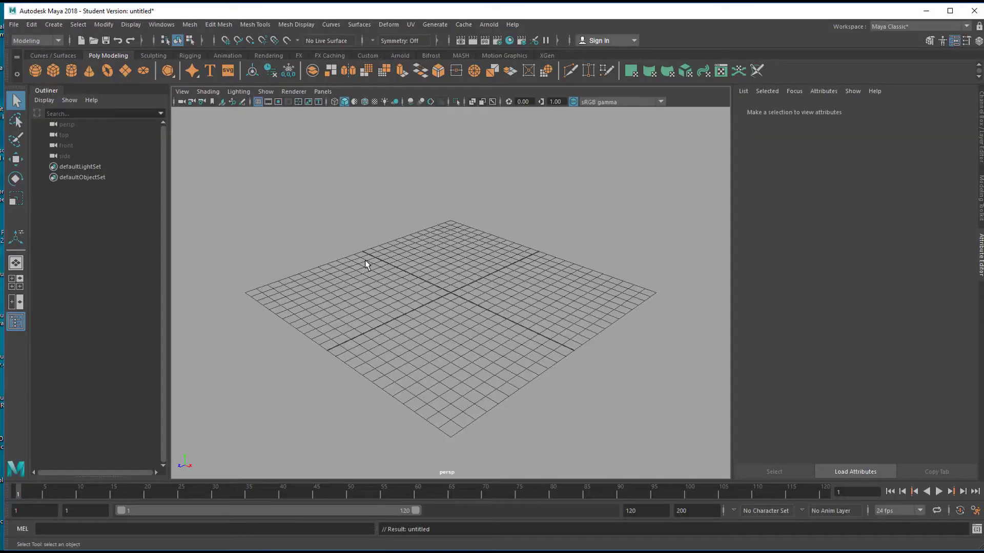
Create a cone and make it a MASH network laying out a row of 10 cones.
left_click(88, 71)
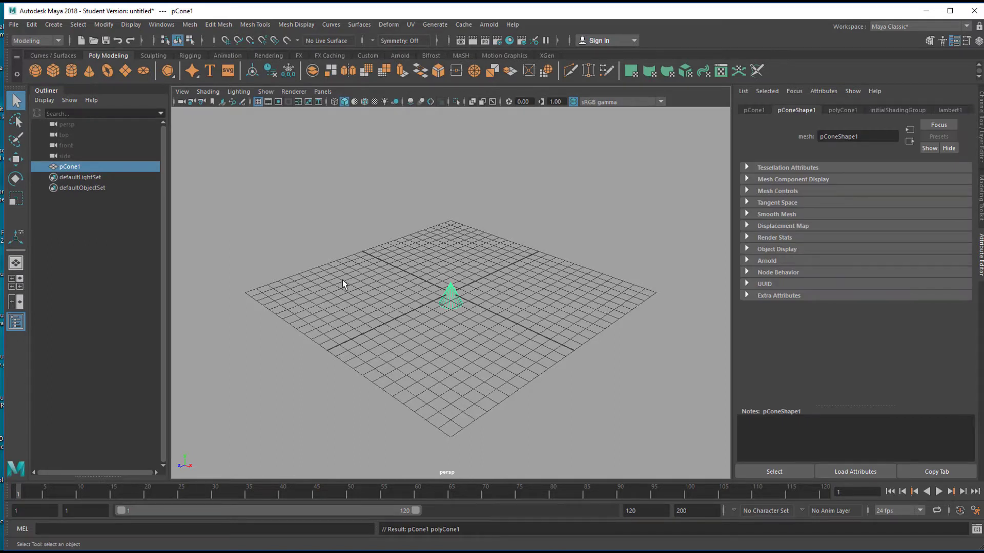
left_click(467, 56)
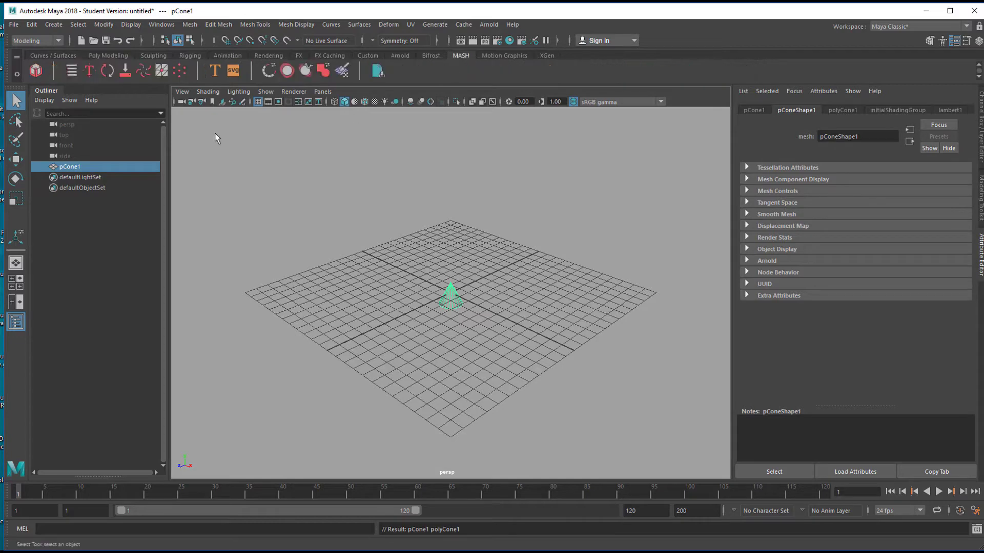
left_click(37, 72)
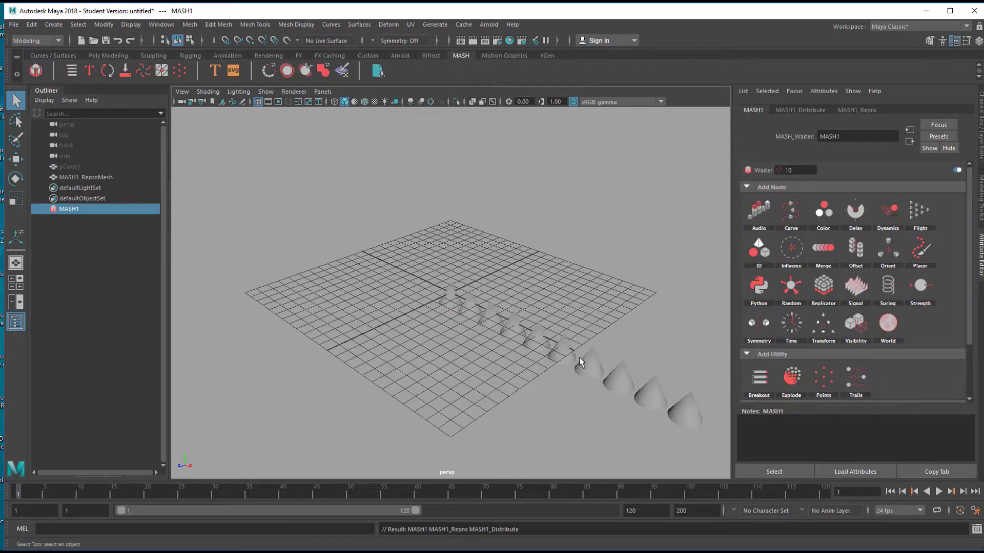
left_click_drag(563, 365, 514, 324, "alt")
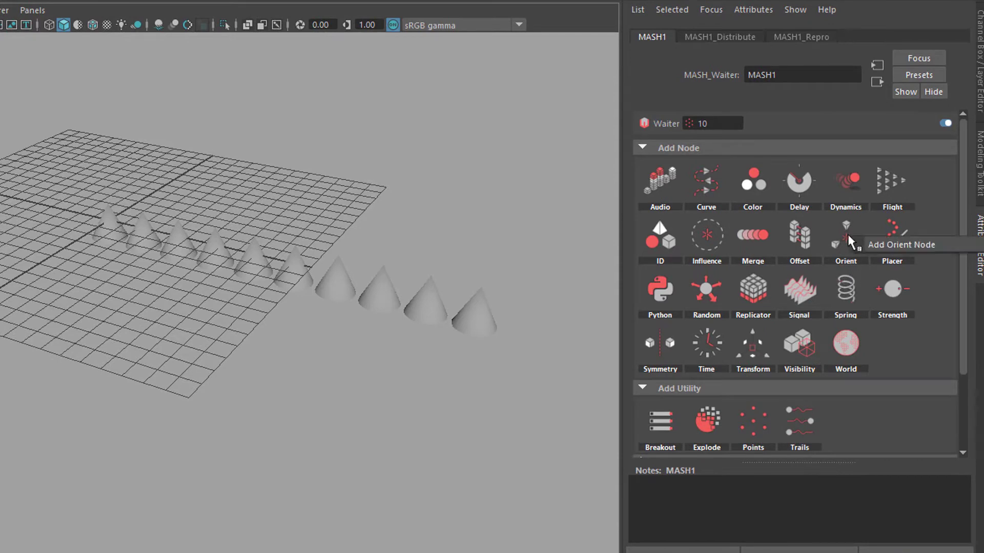
Add an Orient node to MASH1 and orbit around to check the re-aimed cones.
left_click(887, 245)
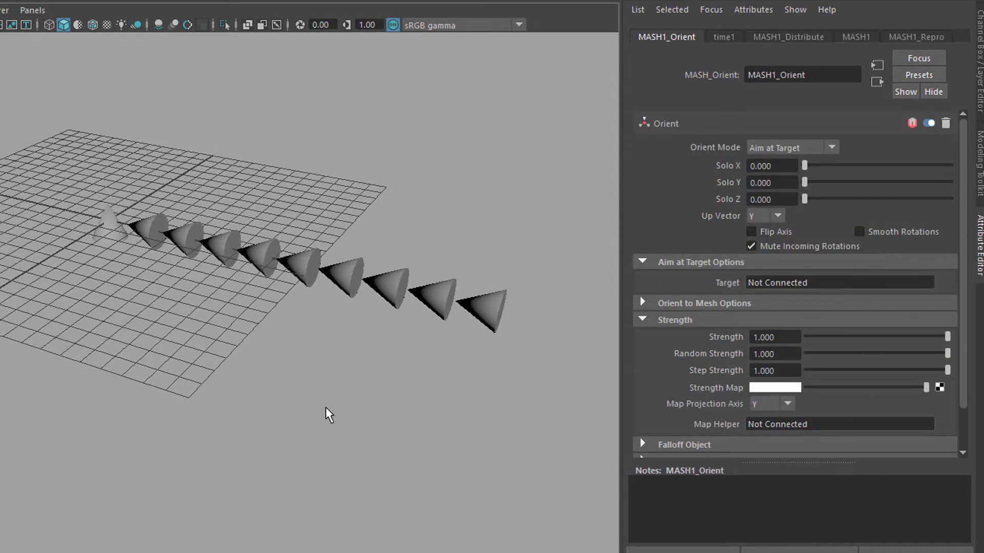
left_click_drag(324, 410, 251, 326, "alt")
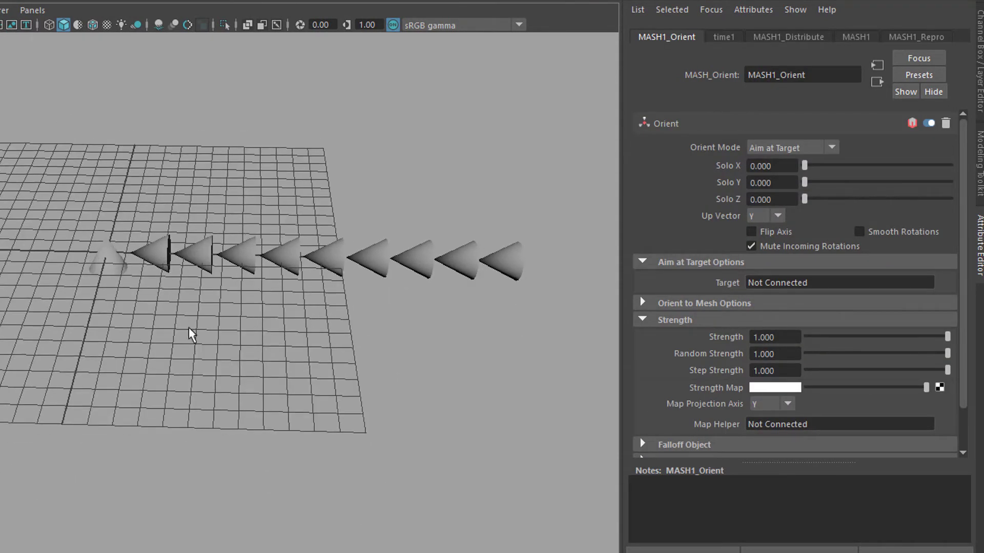
left_click_drag(169, 364, 118, 288, "alt")
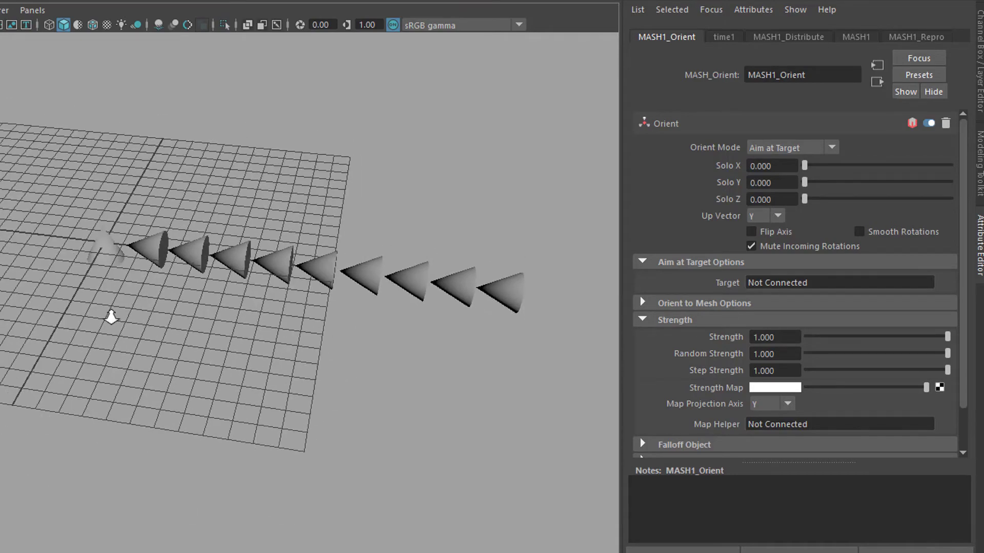
left_click_drag(165, 314, 160, 334, "alt")
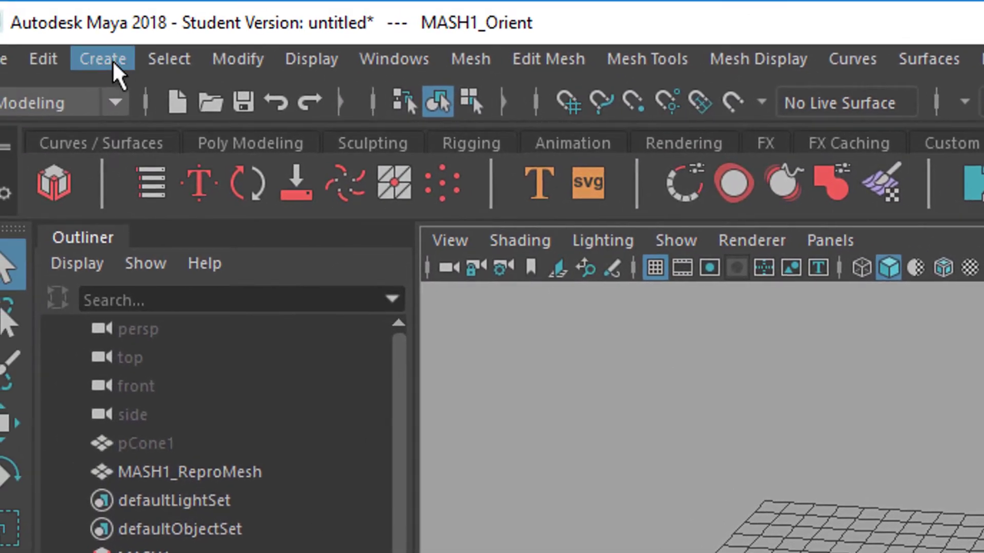
Create locator1 from the Create menu and orbit to see it beside the cone row.
left_click(112, 67)
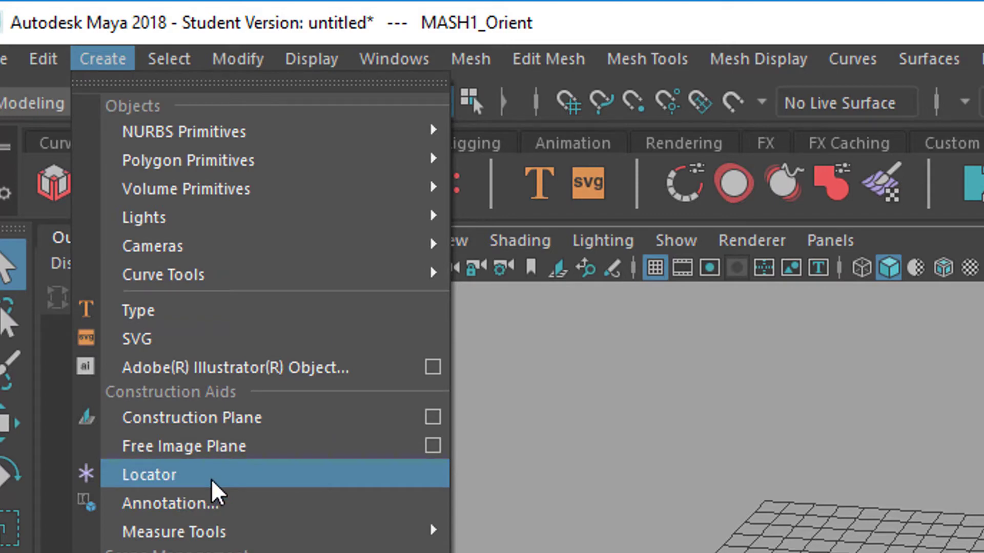
left_click(211, 476)
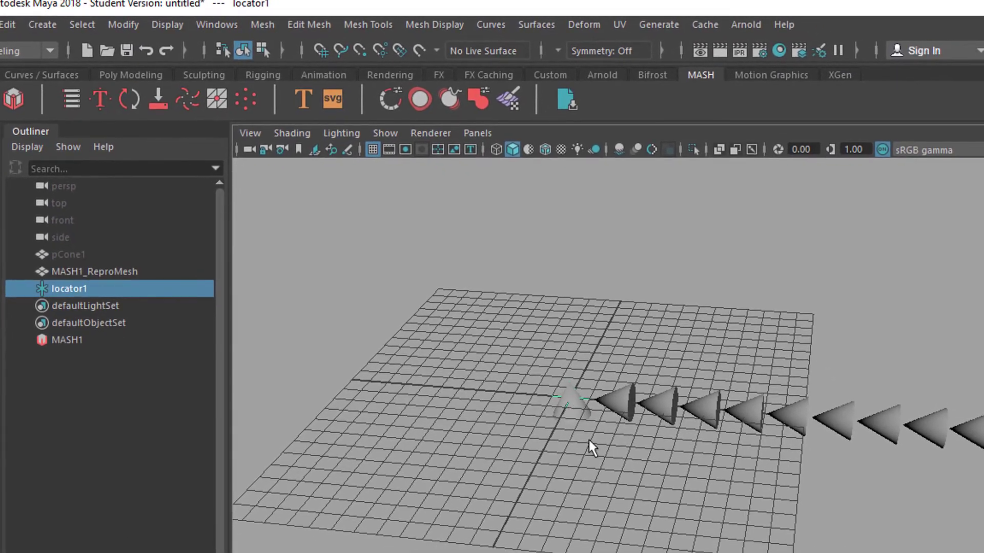
left_click_drag(588, 441, 573, 512, "alt")
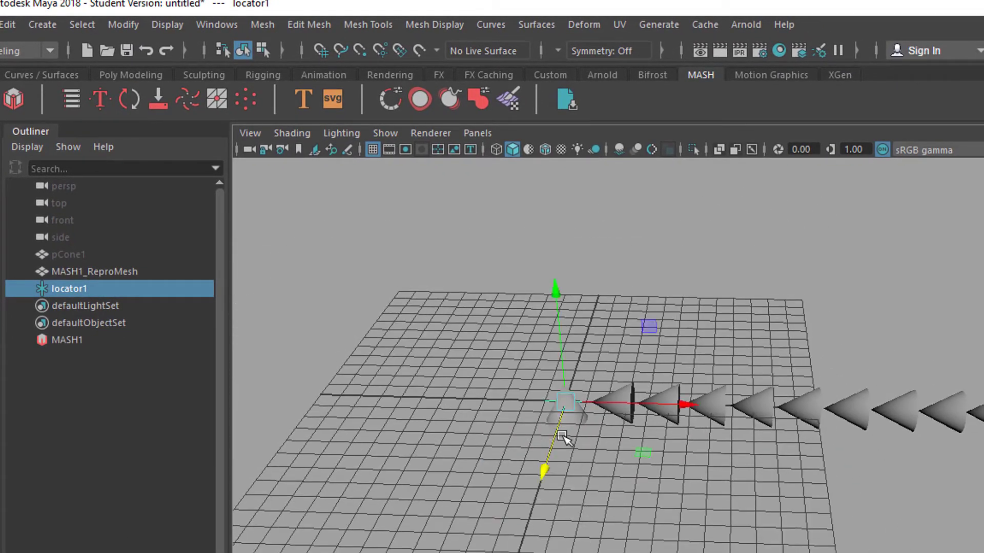
left_click_drag(507, 429, 518, 533, "alt")
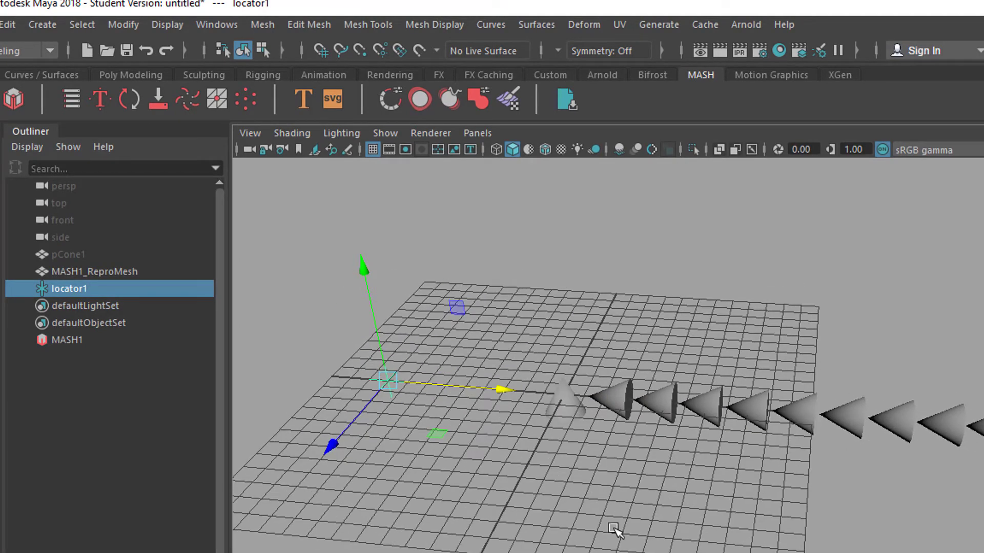
left_click_drag(660, 547, 685, 549, "alt")
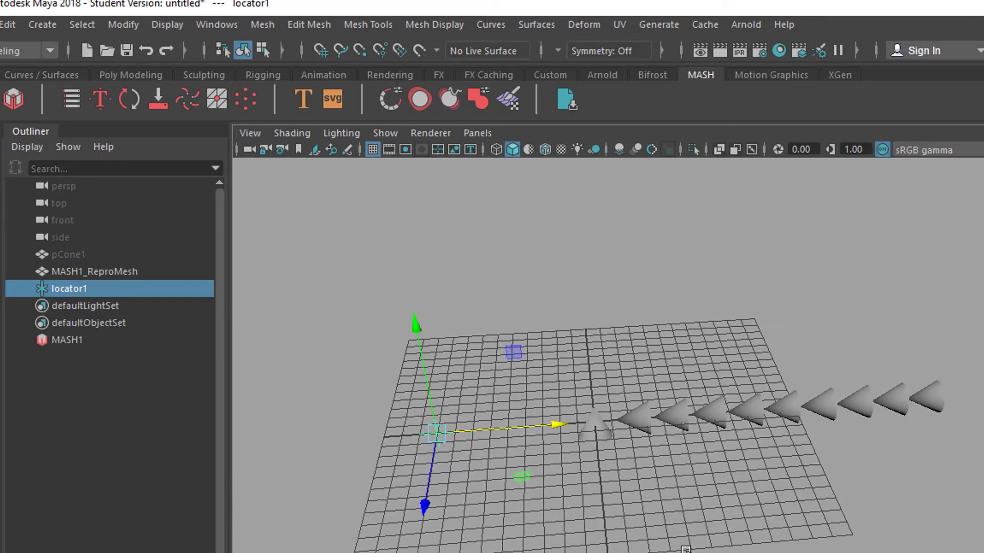
Connect locator1 as the MASH1_Orient target so the cone row aims at it.
left_click(66, 339)
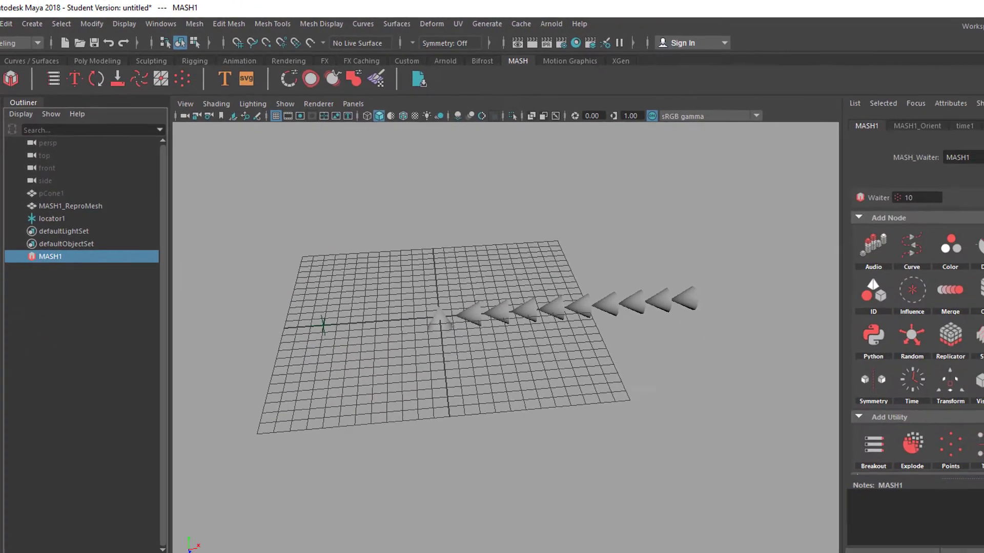
left_click(917, 126)
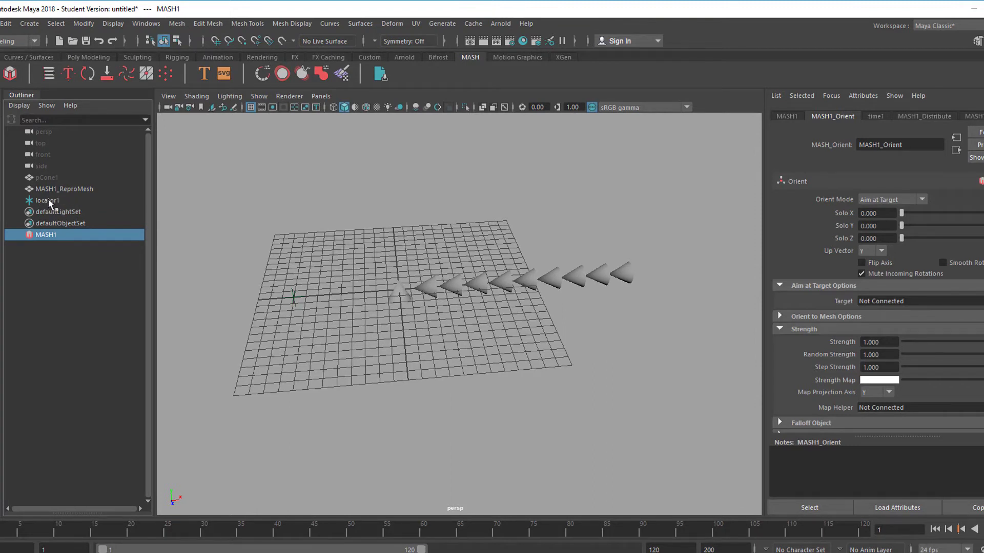
middle_click_drag(52, 201, 271, 215)
middle_click_drag(869, 300, 870, 299)
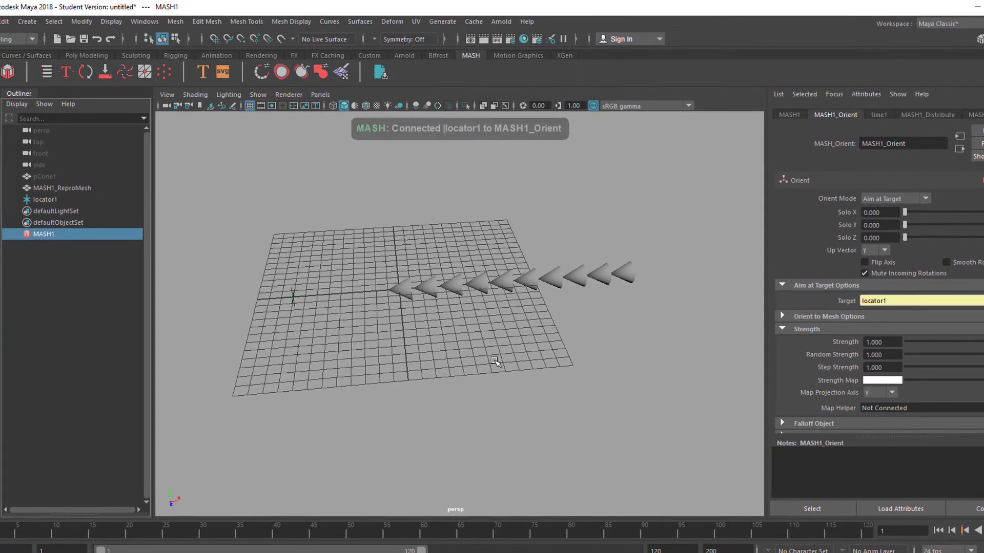
left_click_drag(432, 377, 291, 281, "alt")
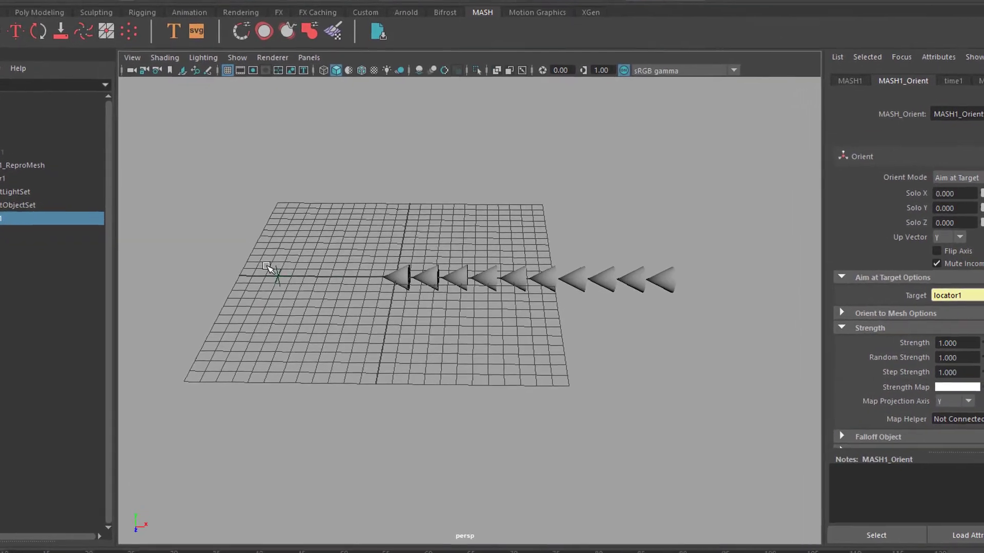
Drag locator1 around the grid and finally below the cones, watching them re-aim.
left_click(279, 275)
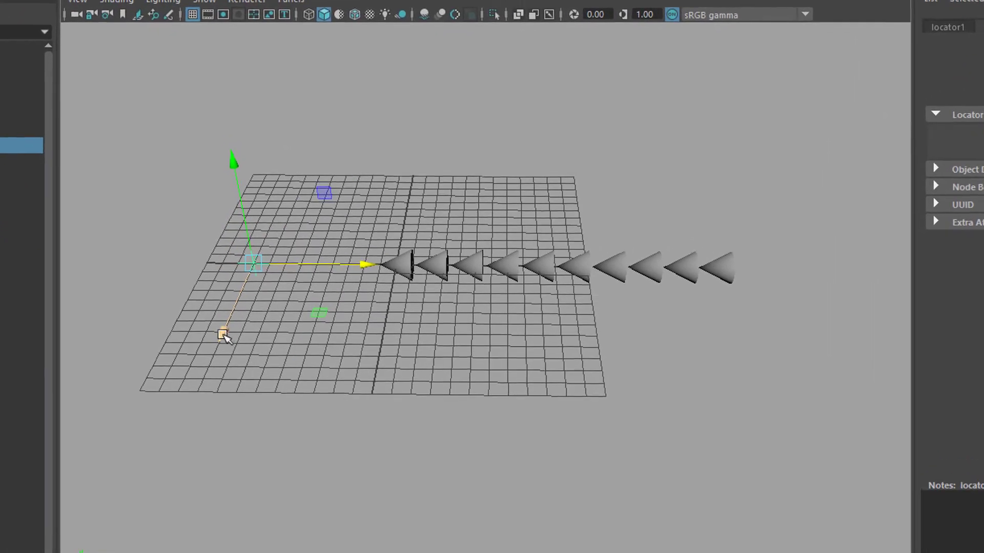
left_click_drag(225, 337, 260, 218)
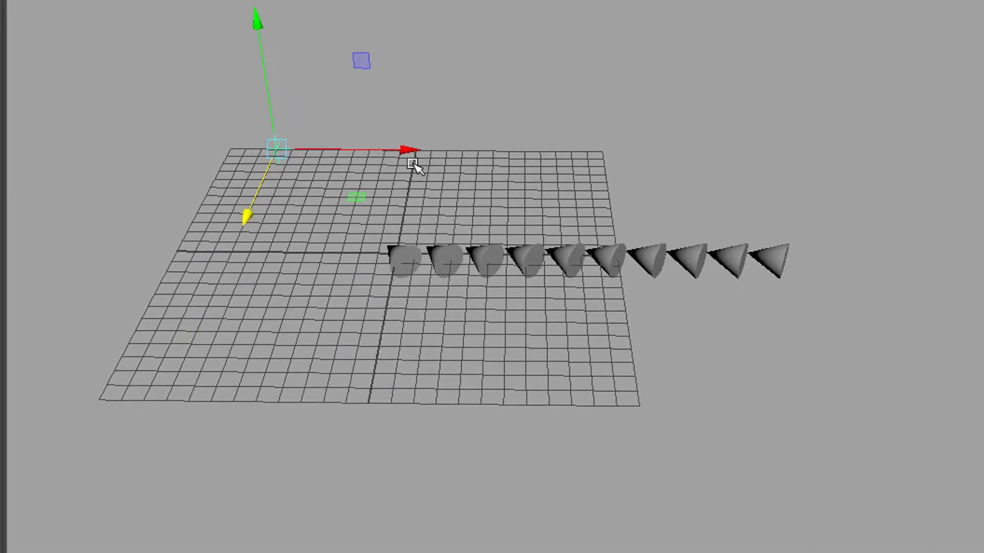
left_click_drag(410, 154, 614, 62)
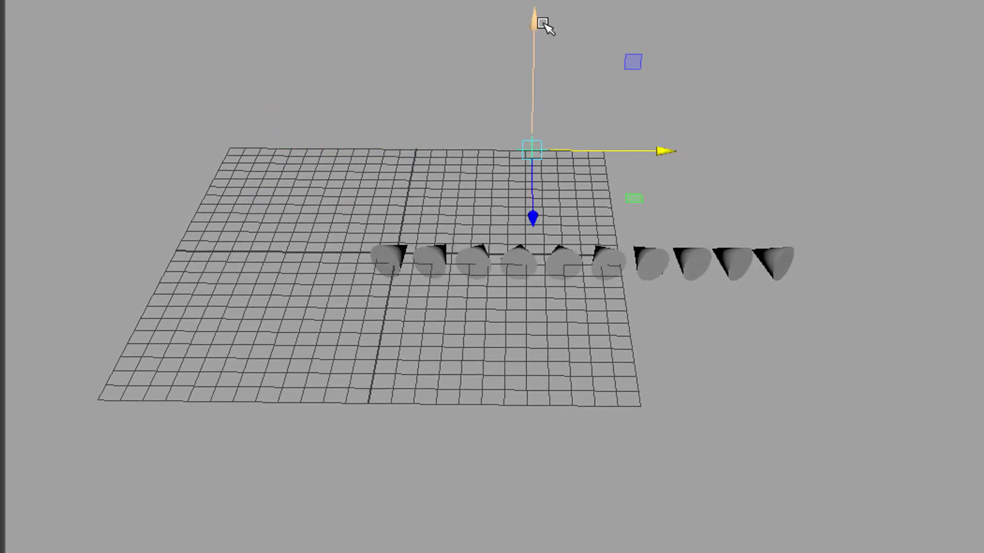
mouse_move(534, 23)
left_mouse_down()
mouse_move(533, 1)
mouse_move(527, 345)
mouse_move(562, 70)
mouse_move(552, 143)
mouse_move(543, 18)
left_mouse_up()
left_click_drag(528, 130, 520, 501)
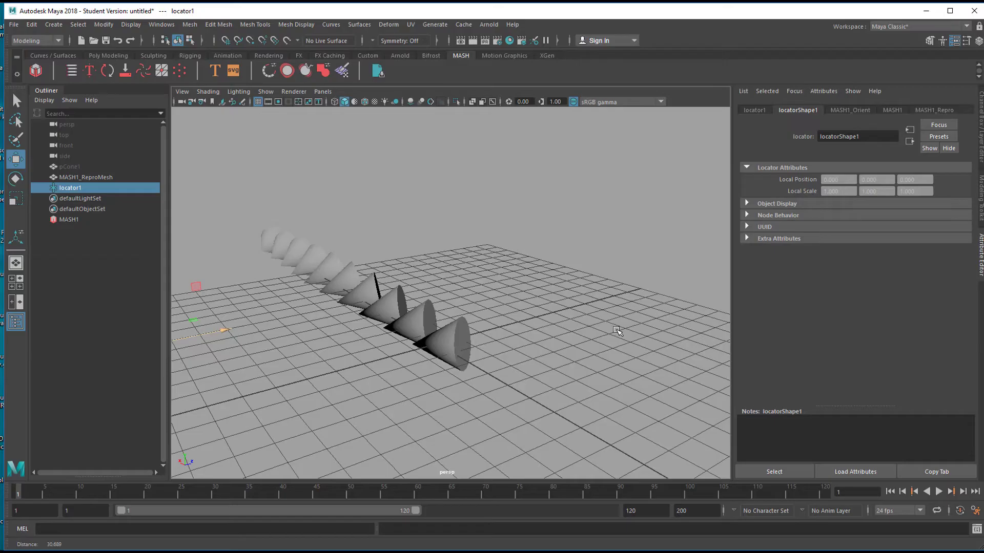
left_click_drag(616, 331, 421, 292, "alt")
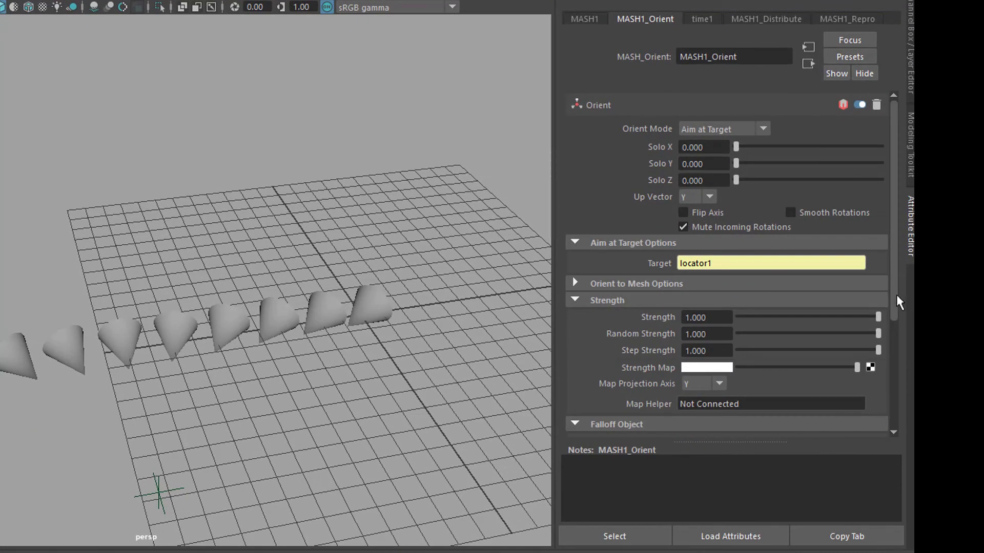
Create a Falloff Object for the Orient node and slide its sphere left along the cones.
left_click_drag(896, 294, 903, 400)
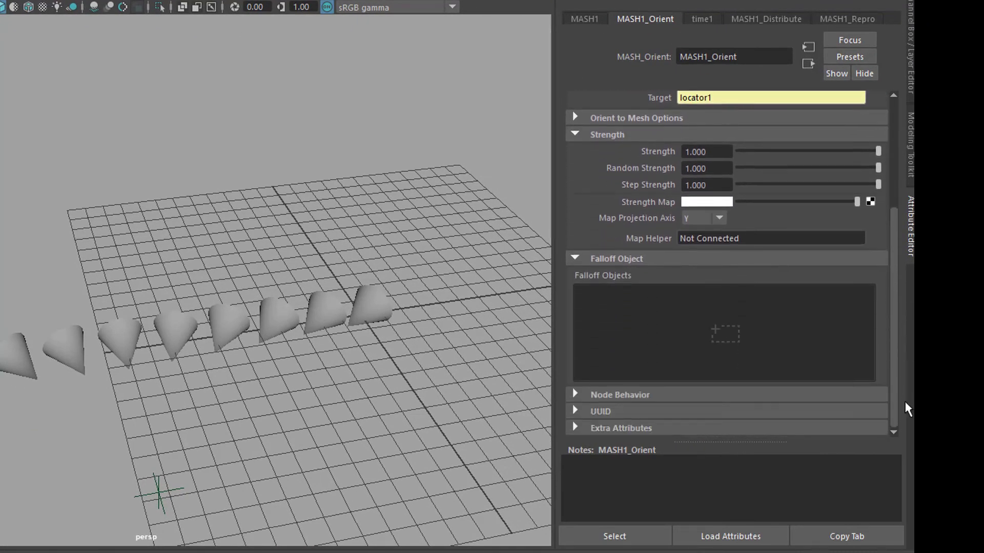
right_click(657, 296)
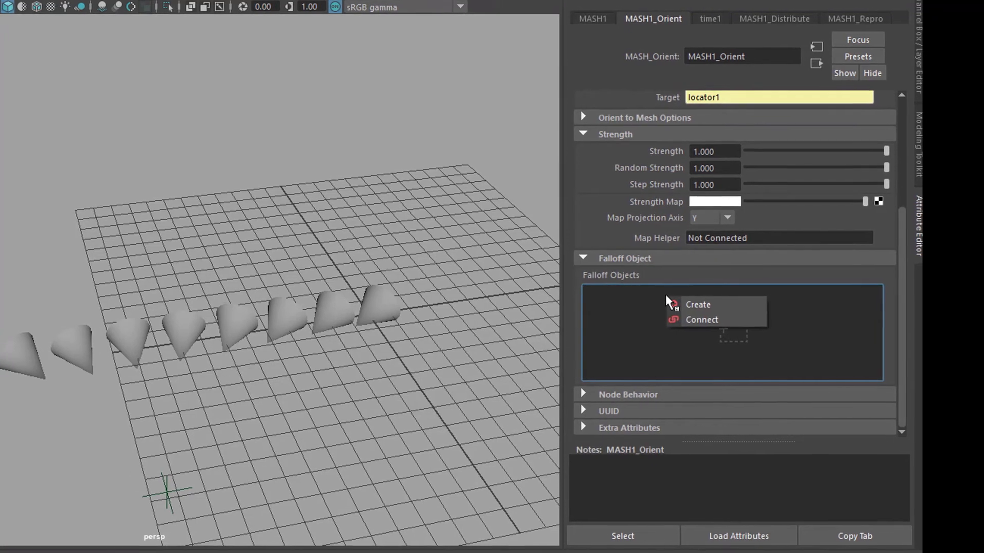
left_click(773, 303)
left_click_drag(588, 320, 178, 424)
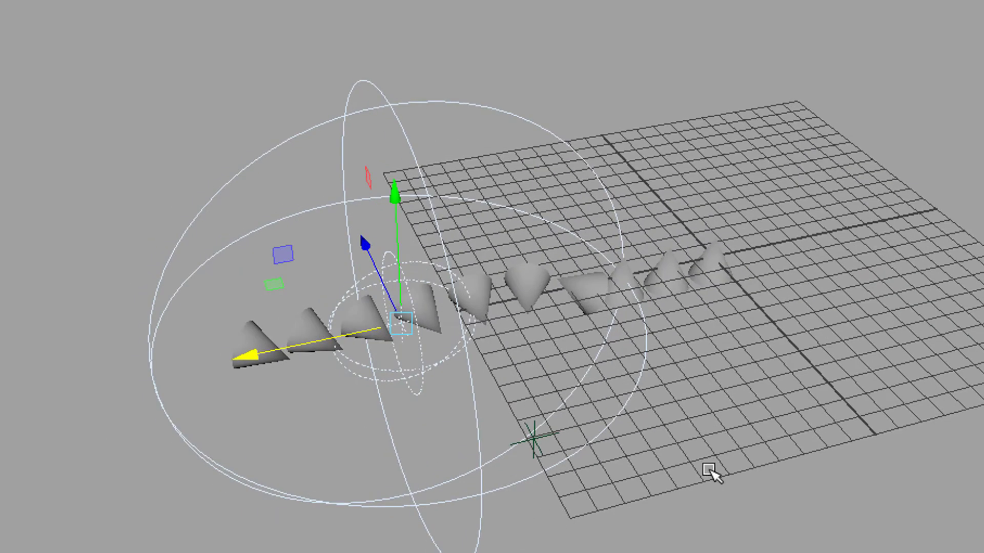
Raise, rotate and slide the falloff along the cone row, checking the cones from several angles.
left_click_drag(709, 470, 787, 468, "alt")
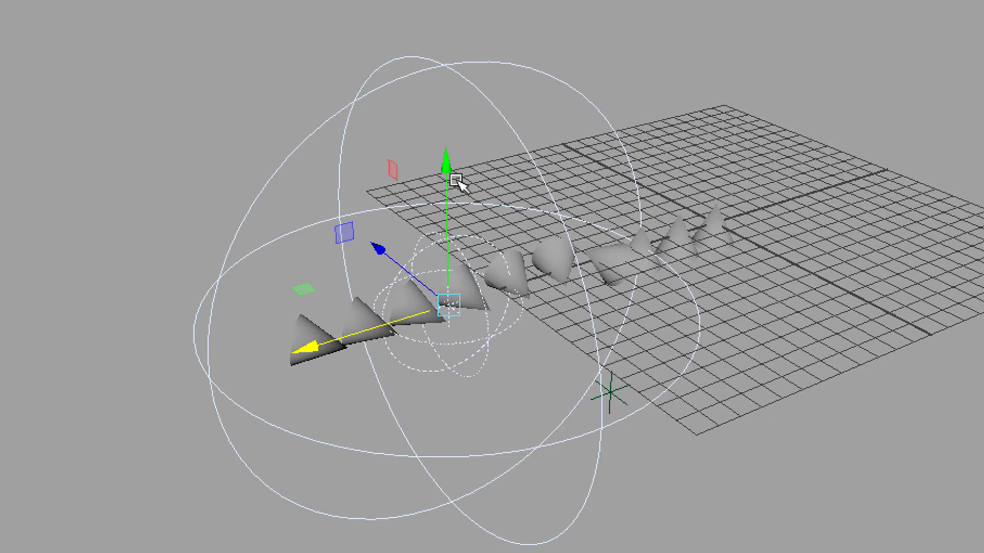
mouse_move(451, 170)
left_mouse_down()
mouse_move(447, 146)
mouse_move(450, 169)
left_mouse_up()
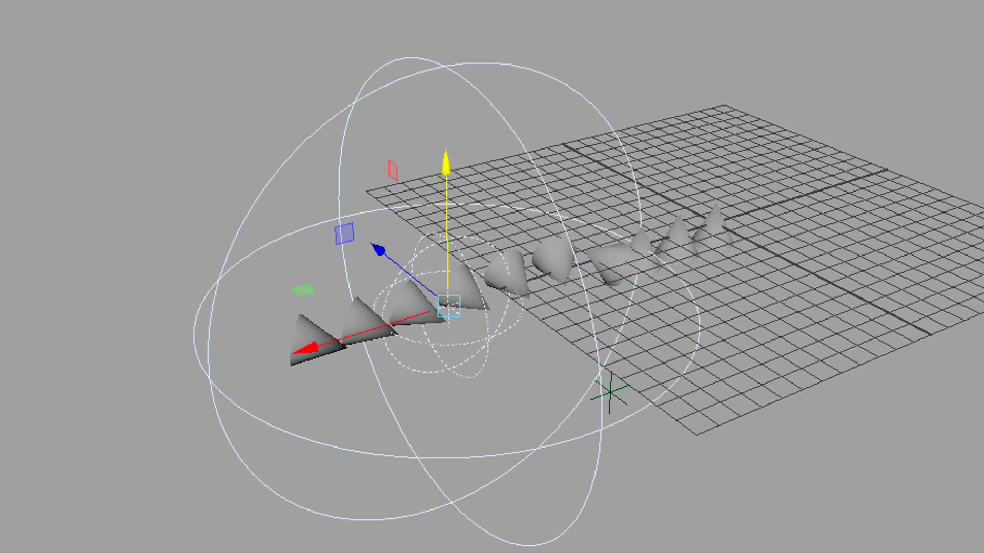
left_click_drag(754, 453, 97, 466, "alt")
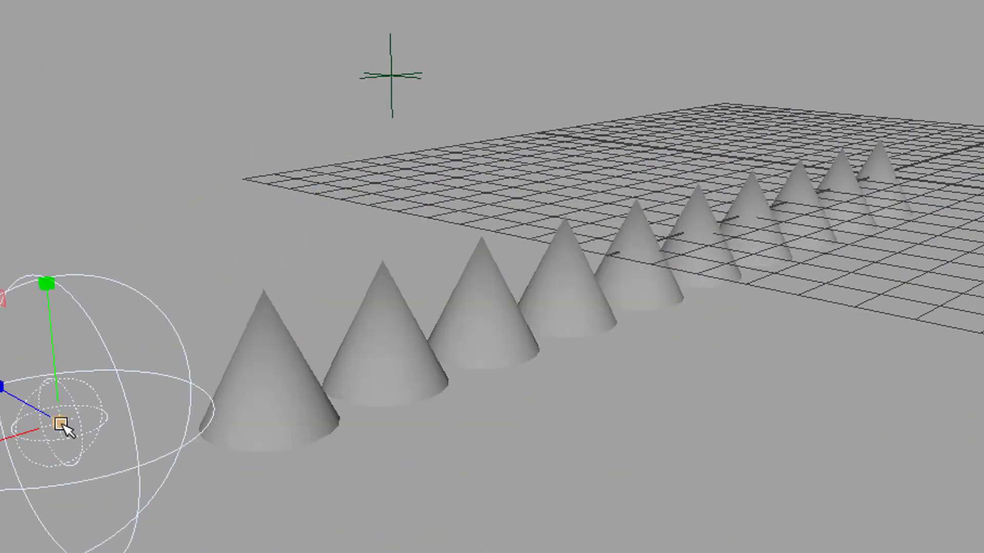
left_click_drag(60, 423, 983, 552)
left_click_drag(761, 451, 983, 486, "alt")
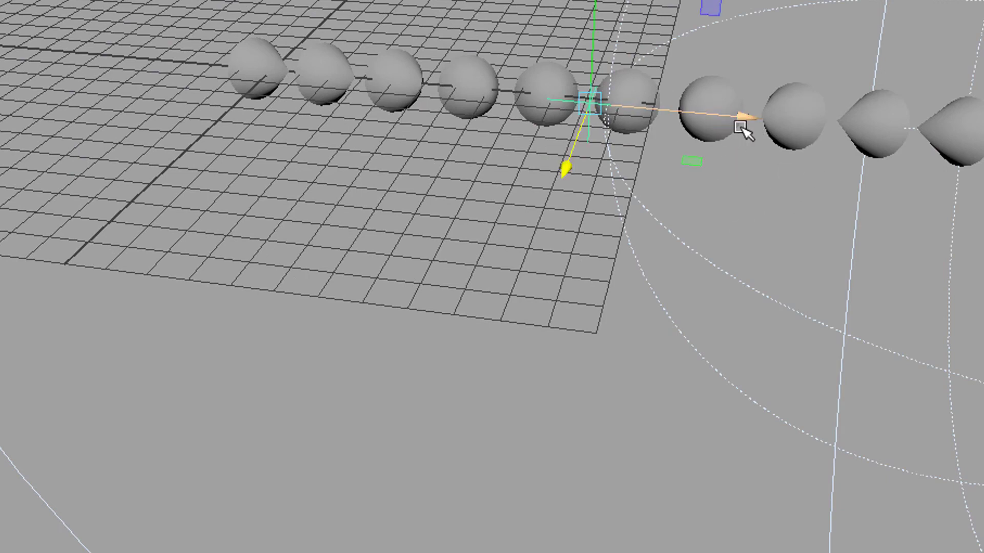
left_click_drag(749, 118, 589, 339)
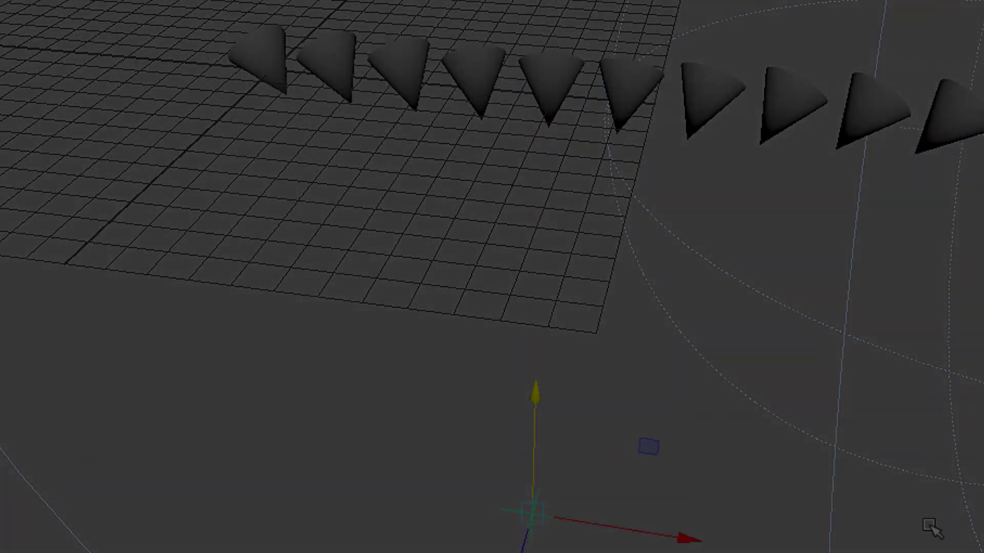